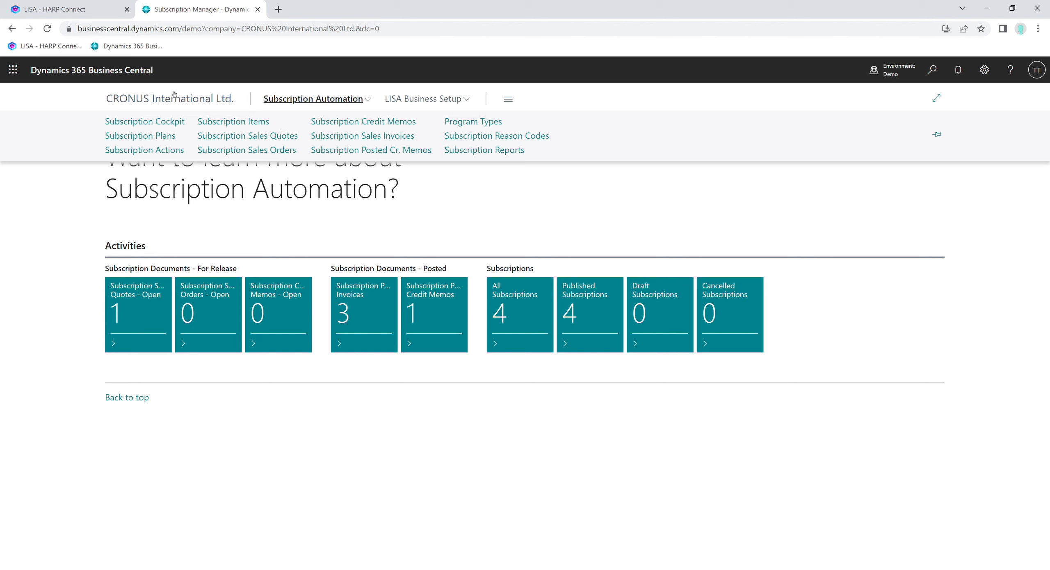
- Open the Subscription Cockpit, select Adatum Corporation, and review its subscription plan's contract definition
click(141, 127)
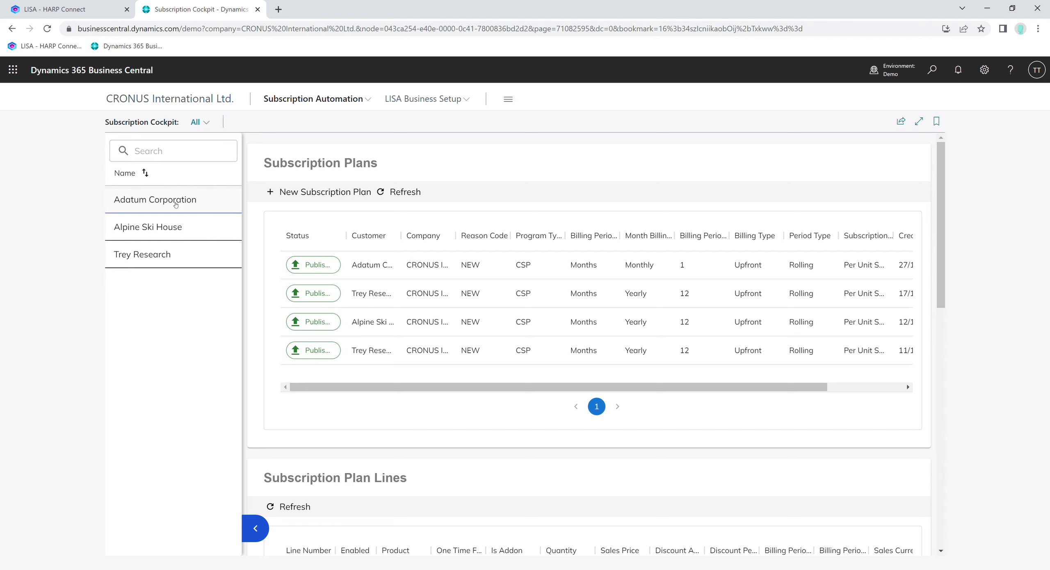
click(203, 201)
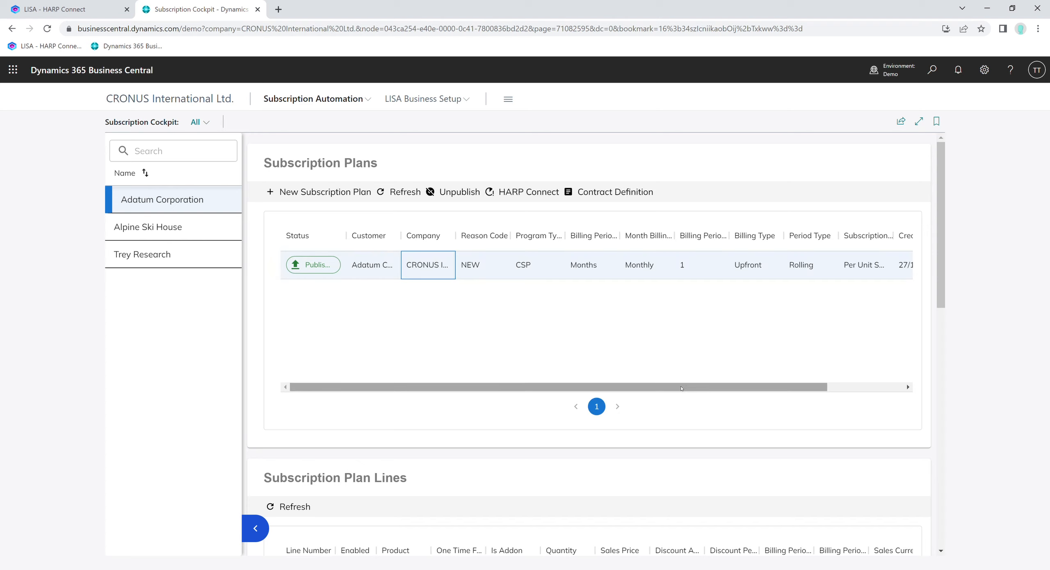
click(606, 192)
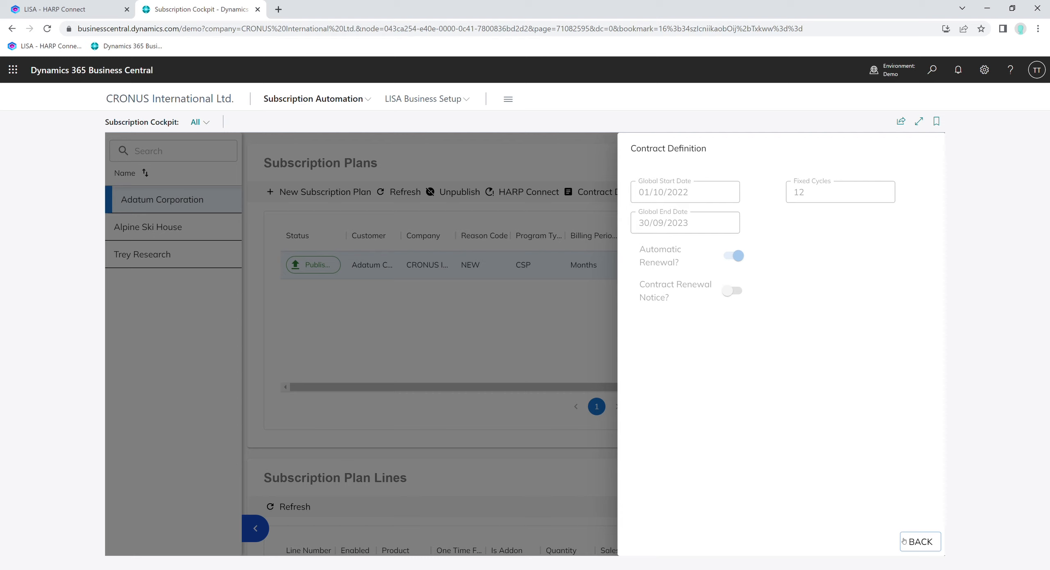
click(919, 541)
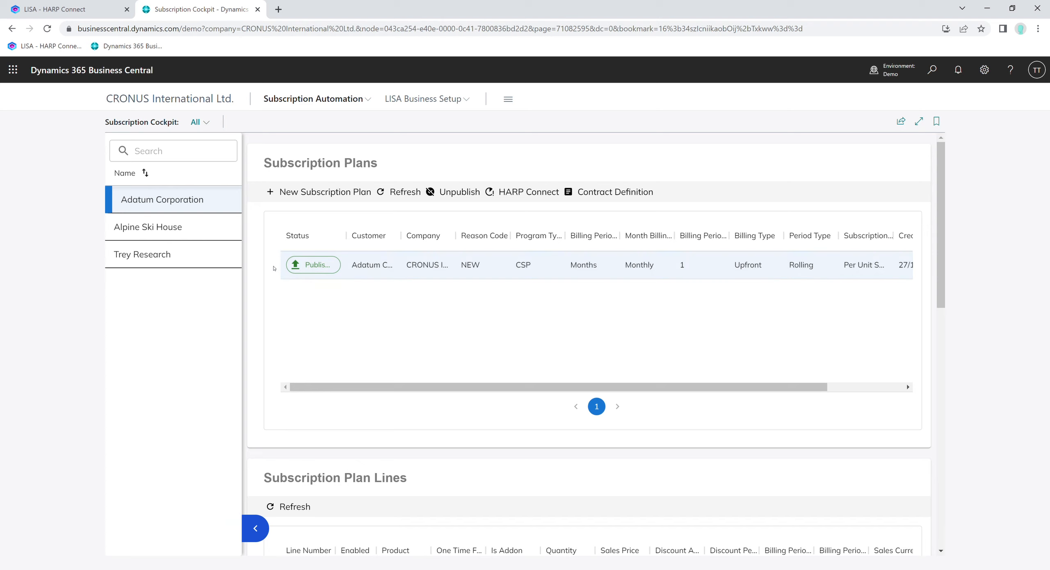
- Unpublish the Adatum Corporation subscription plan
click(461, 189)
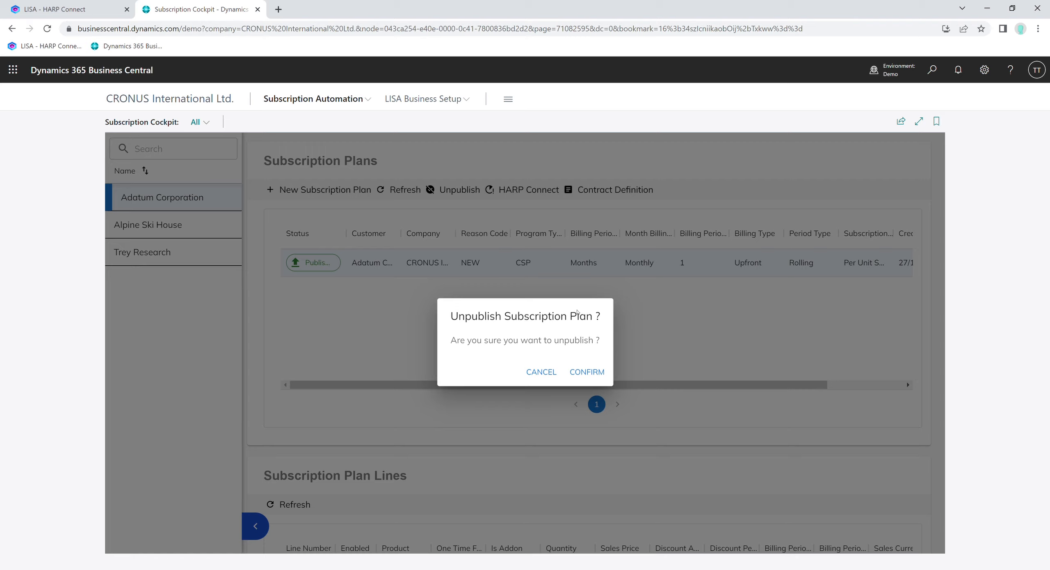
click(594, 373)
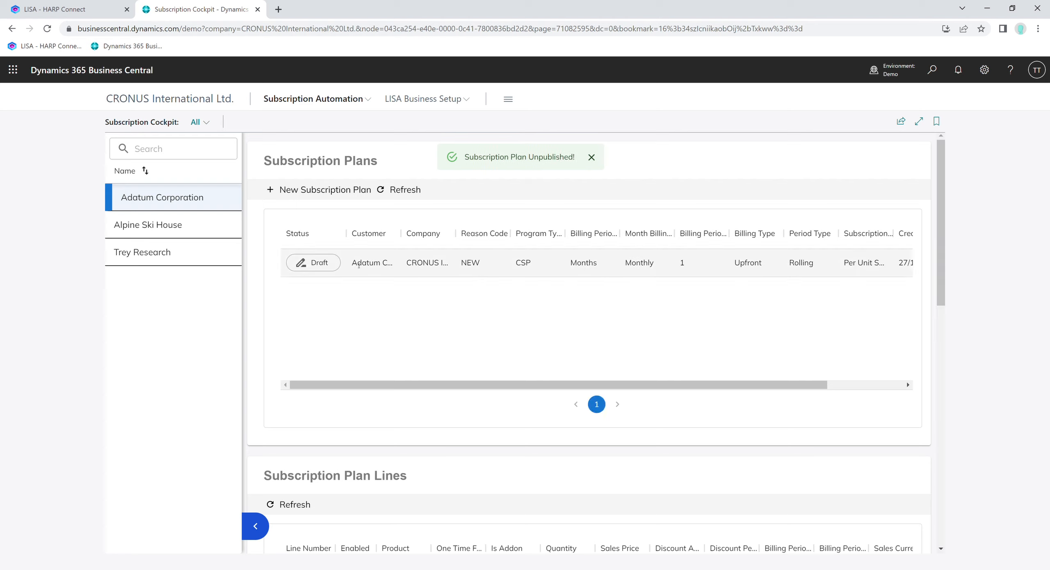
- Review the draft plan's contract definition without changes and publish the subscription plan again
click(411, 256)
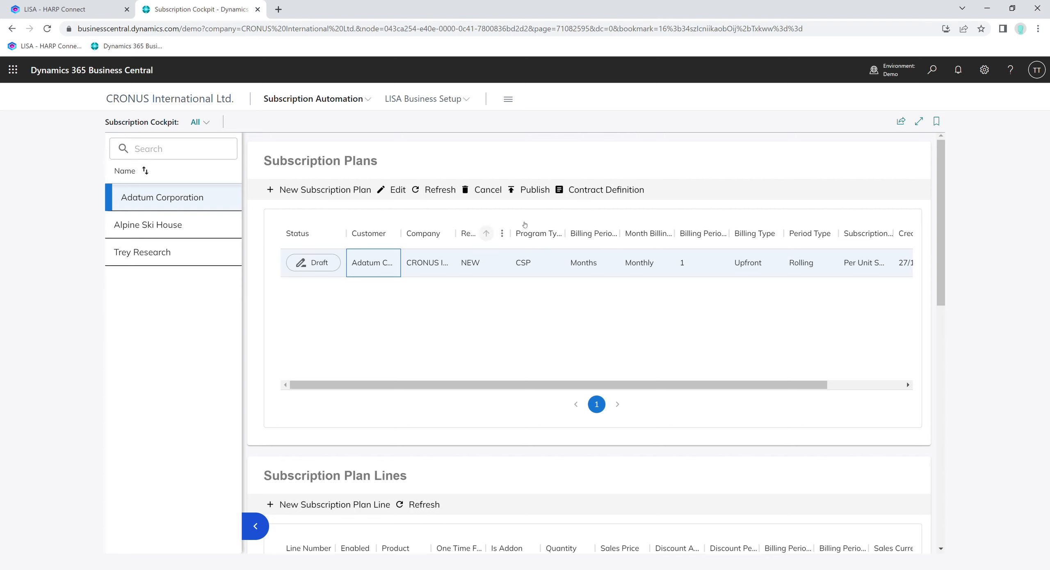
click(621, 191)
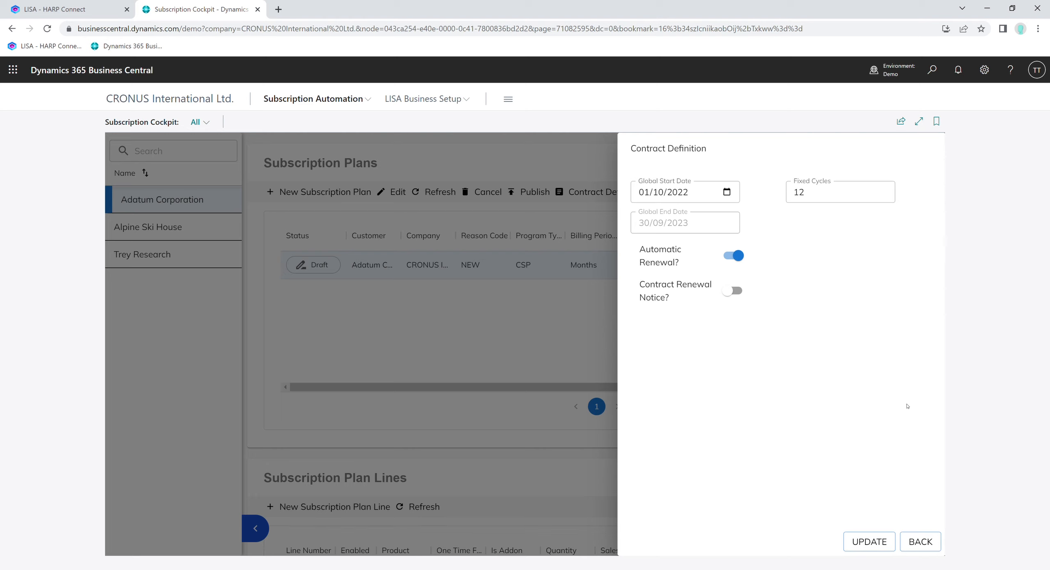
click(935, 539)
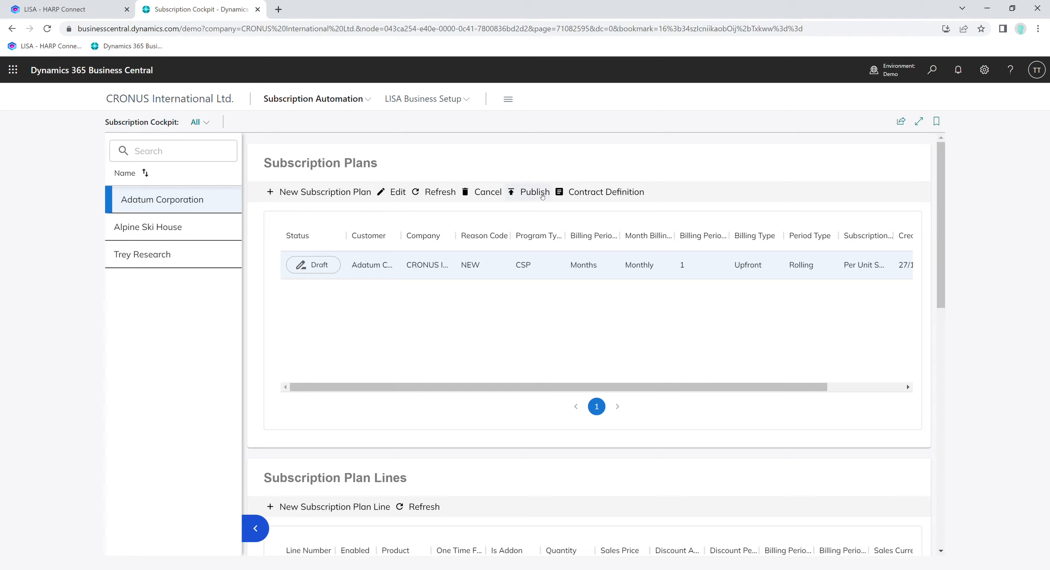
click(534, 193)
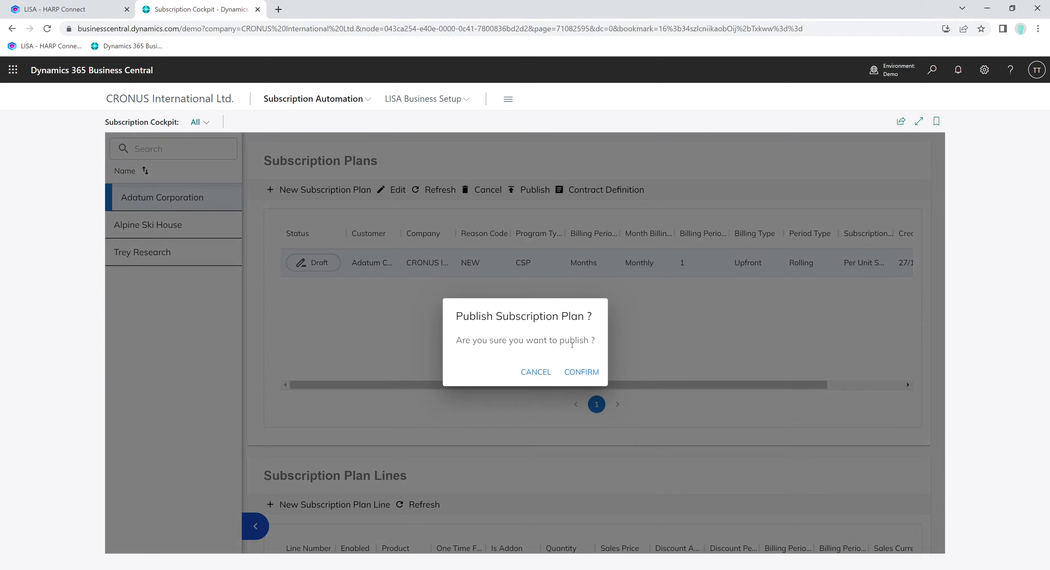
click(582, 372)
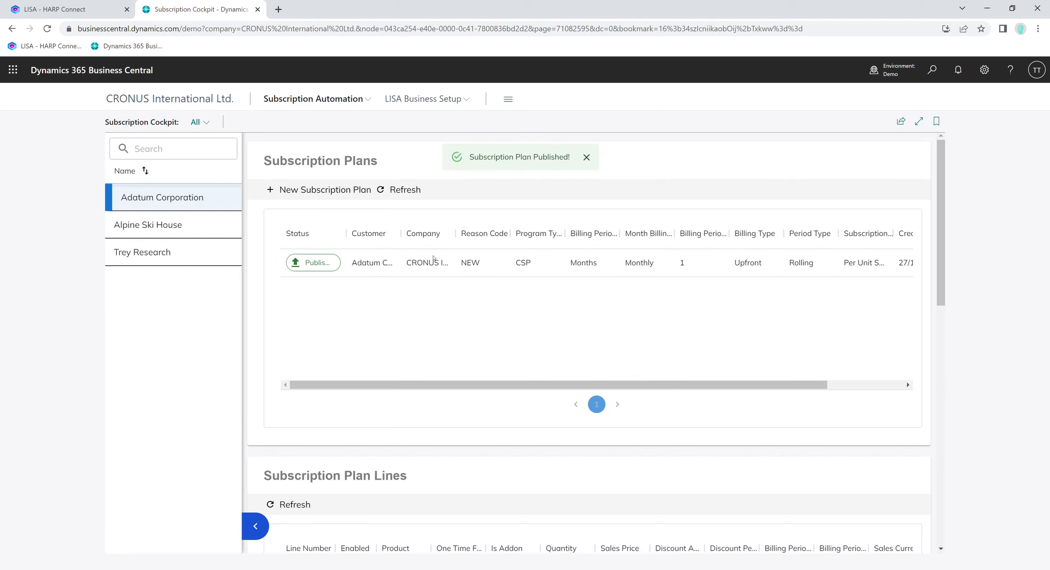
- Run HARP Connect on the Adatum Corporation plan with test mode enabled and test date 02/10/2022
click(380, 271)
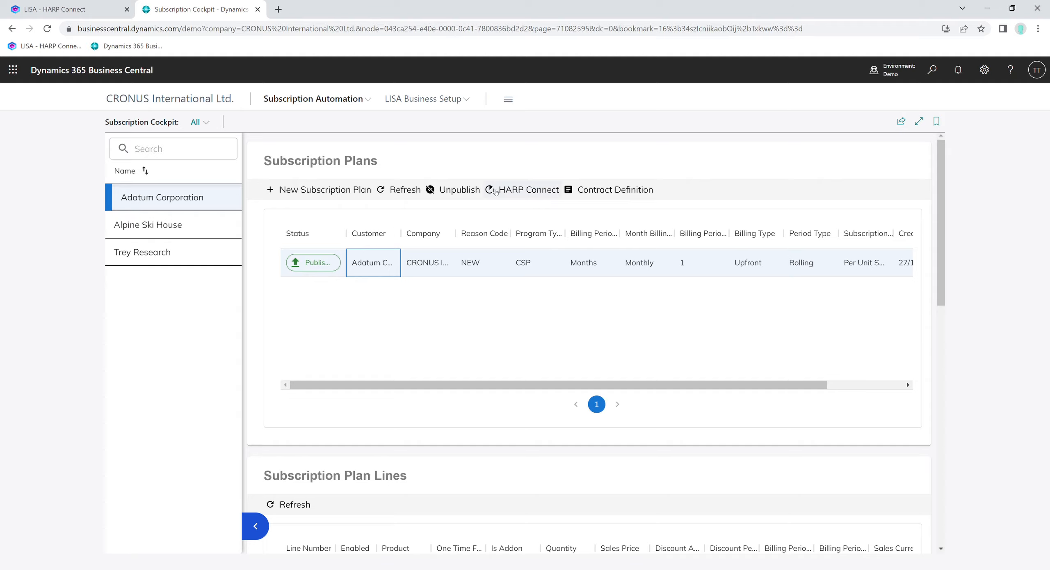
click(522, 191)
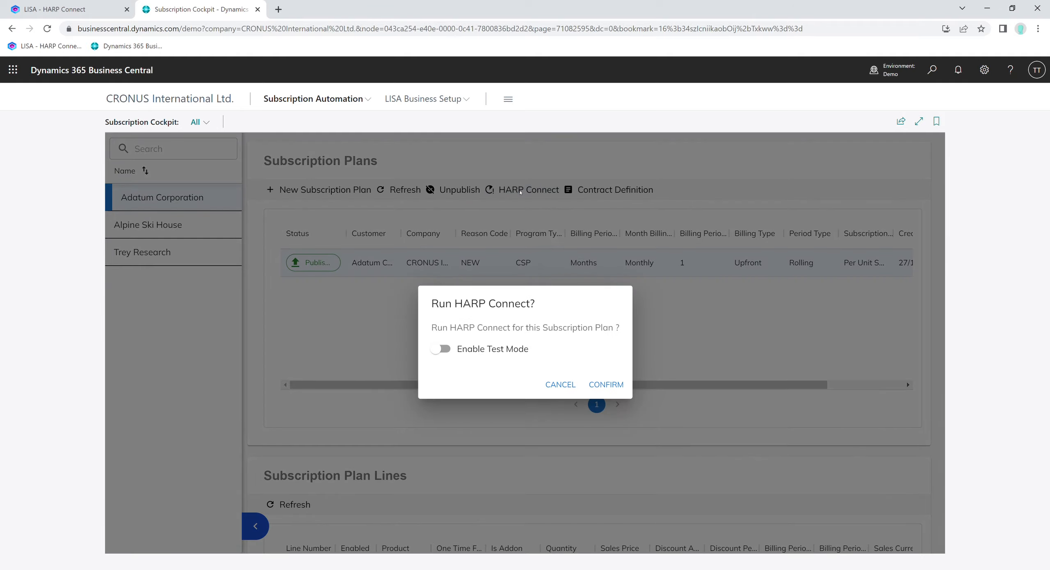
click(442, 349)
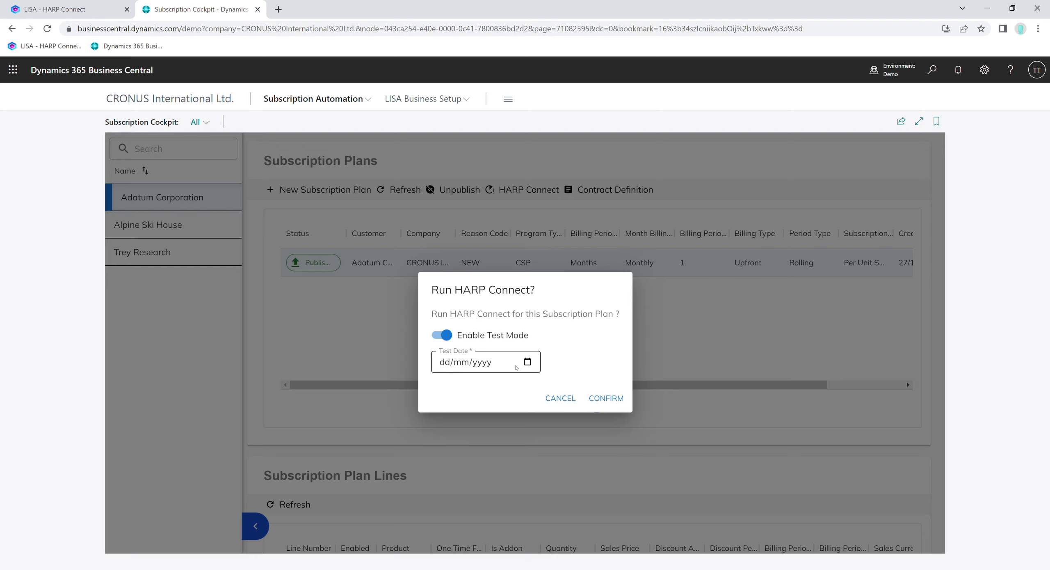
click(451, 362)
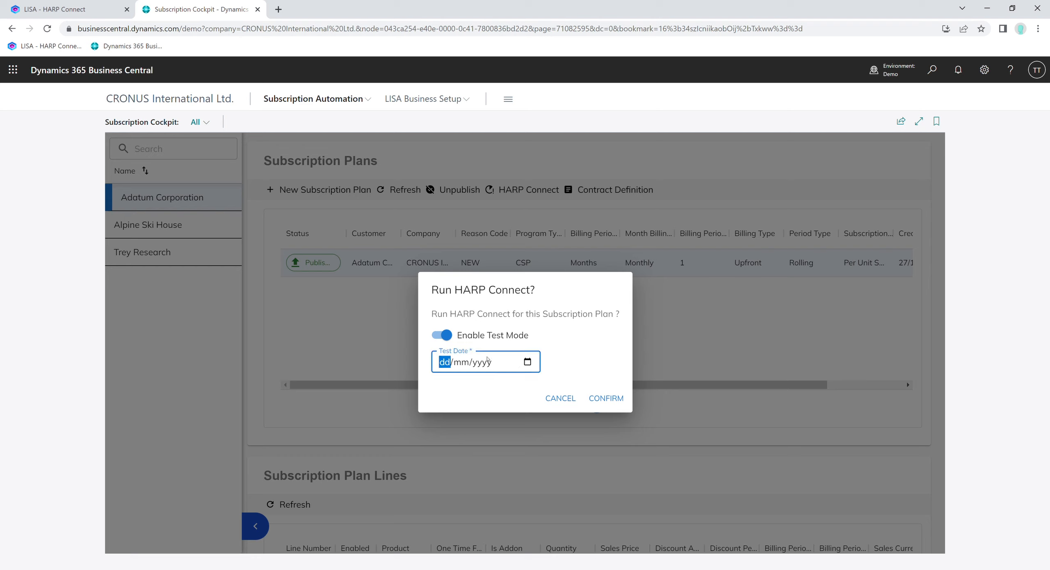
text(02/10/20222)
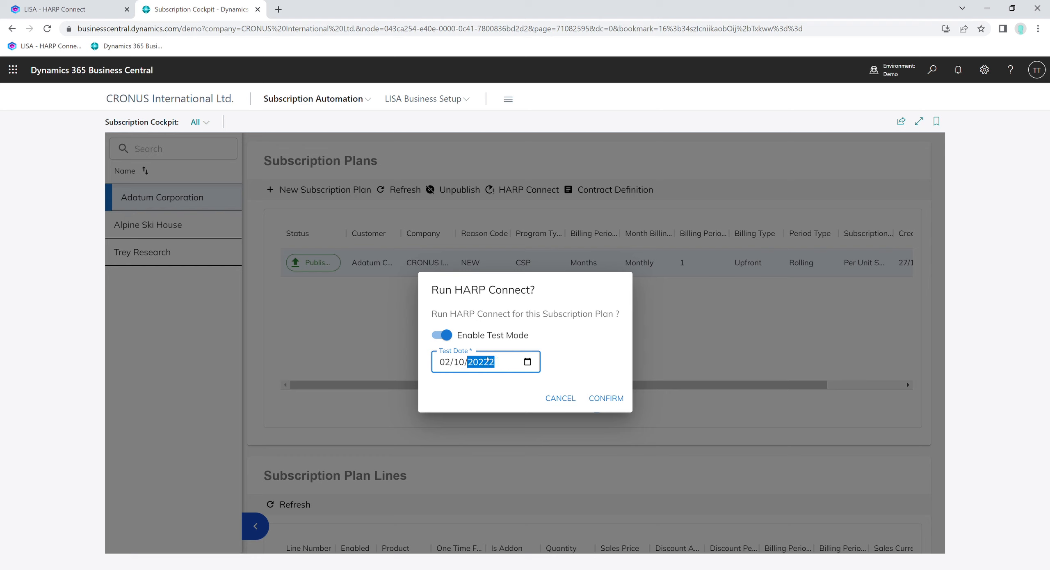
key(BackSpace)
text(2022)
click(603, 400)
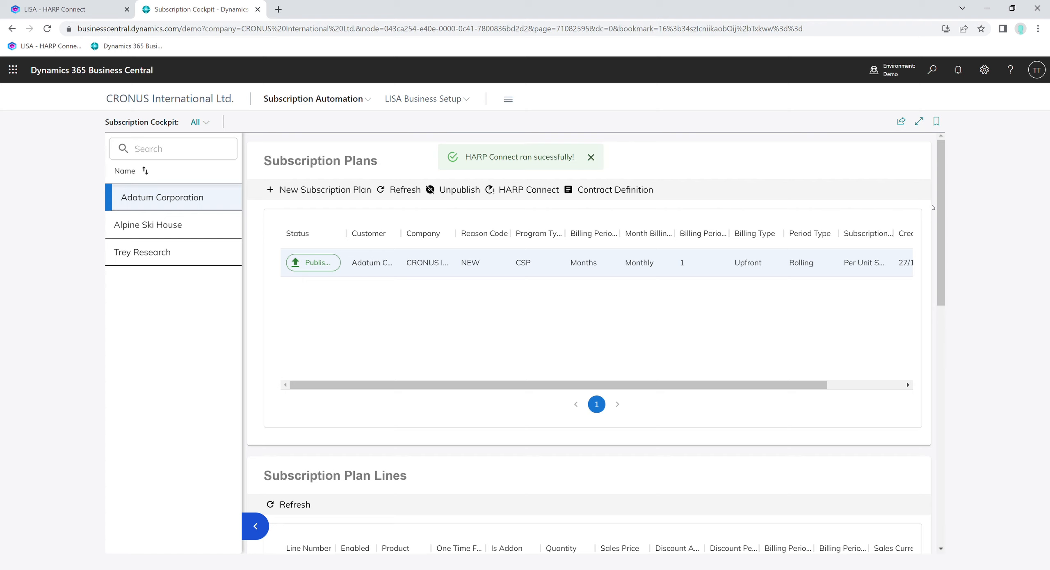
- Scroll through the subscription plan lines and the generated subscription actions
scroll(933, 207, down, 4)
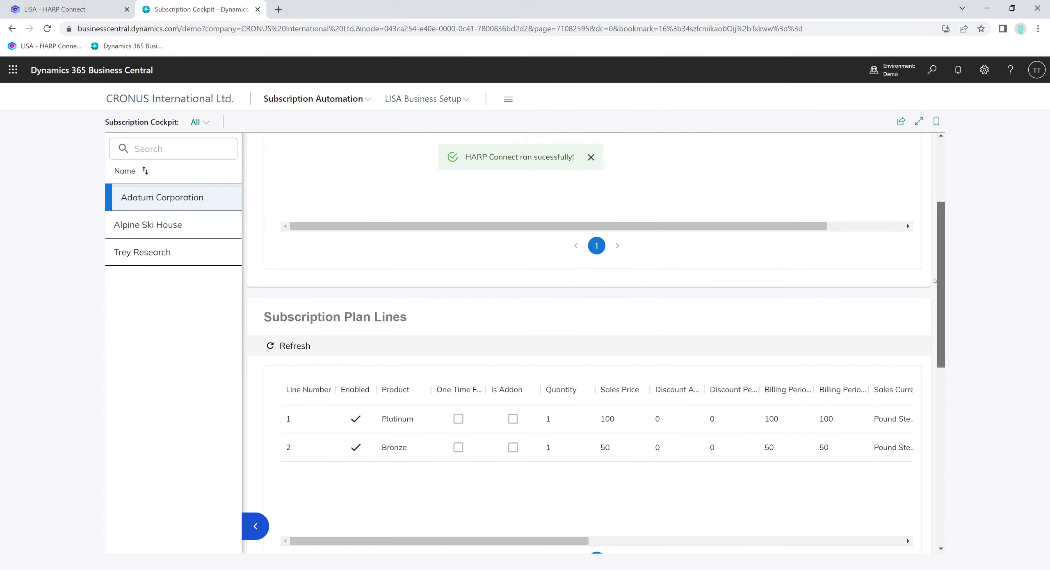
scroll(934, 280, down, 4)
scroll(933, 351, down, 1)
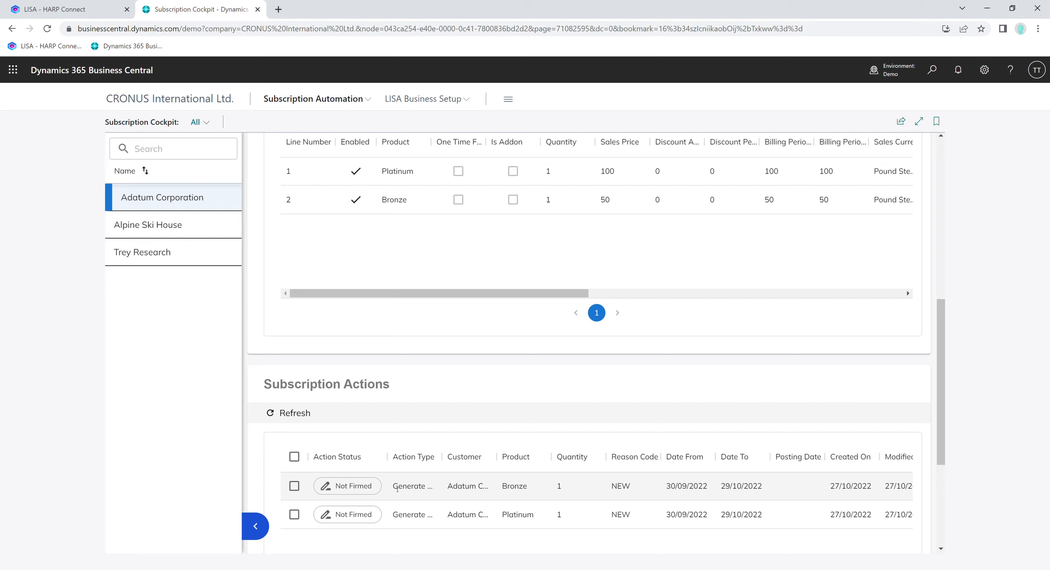
scroll(388, 222, up, 1)
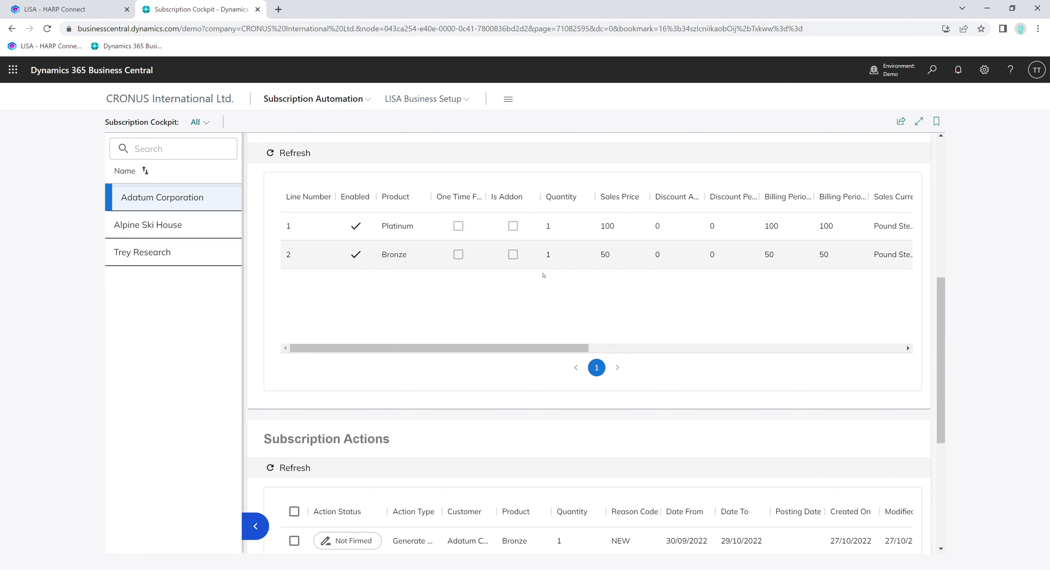
scroll(456, 370, down, 1)
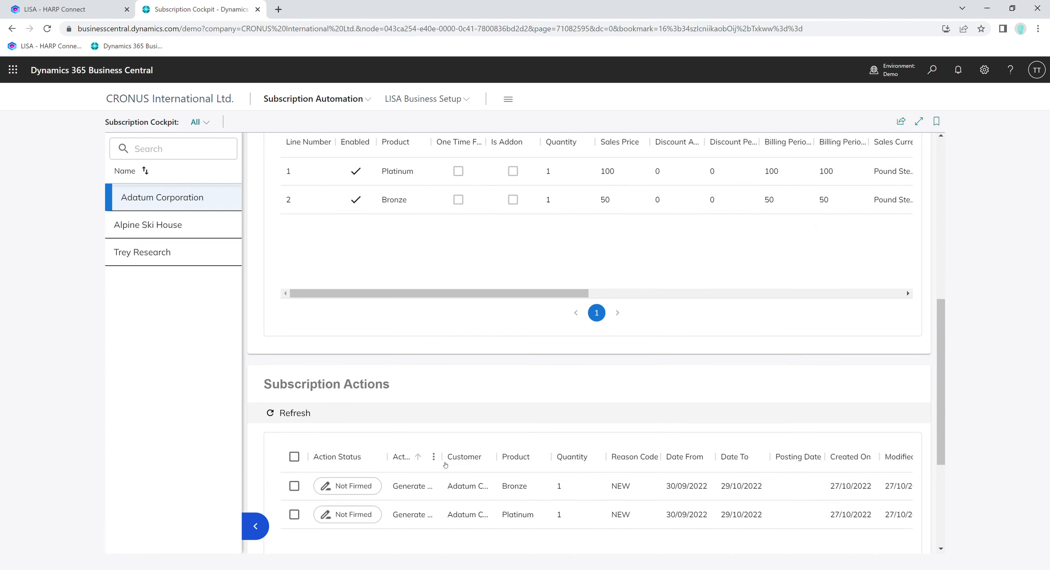
- Select both Not Firmed subscription actions for Bronze and Platinum and firm them
drag(416, 487, 424, 488)
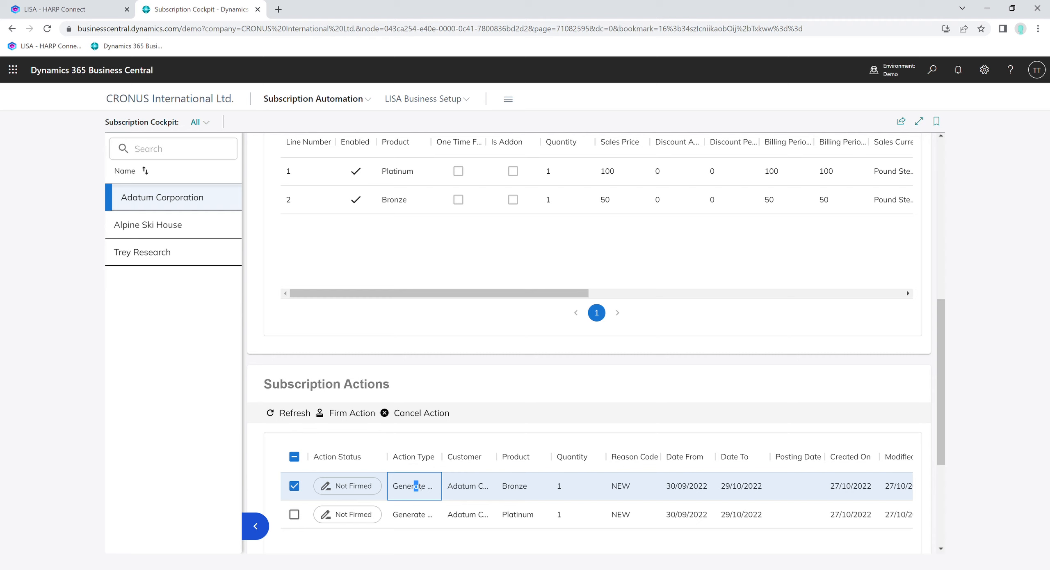
click(416, 515)
scroll(517, 510, down, 3)
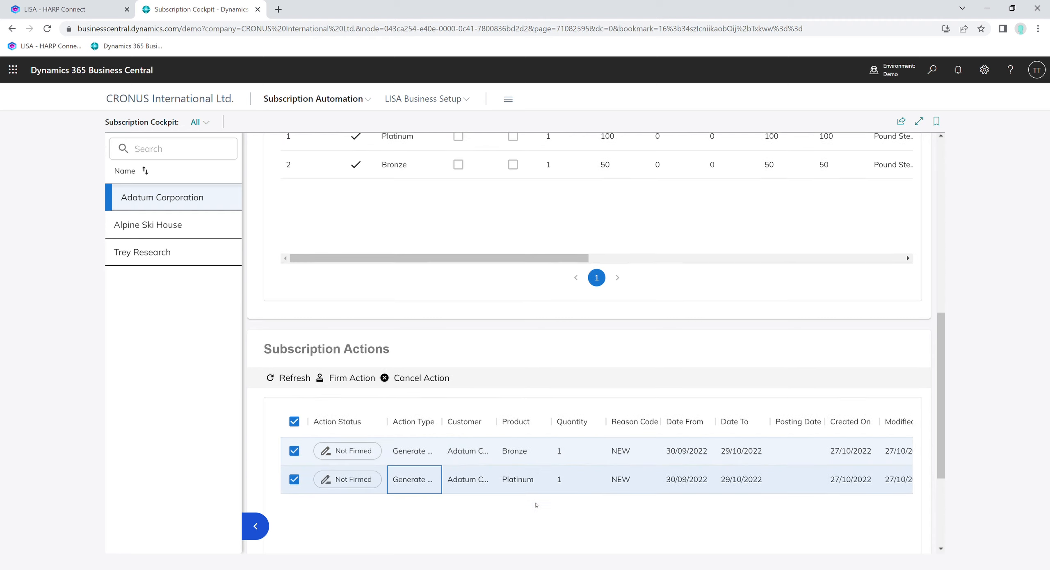
scroll(528, 417, down, 2)
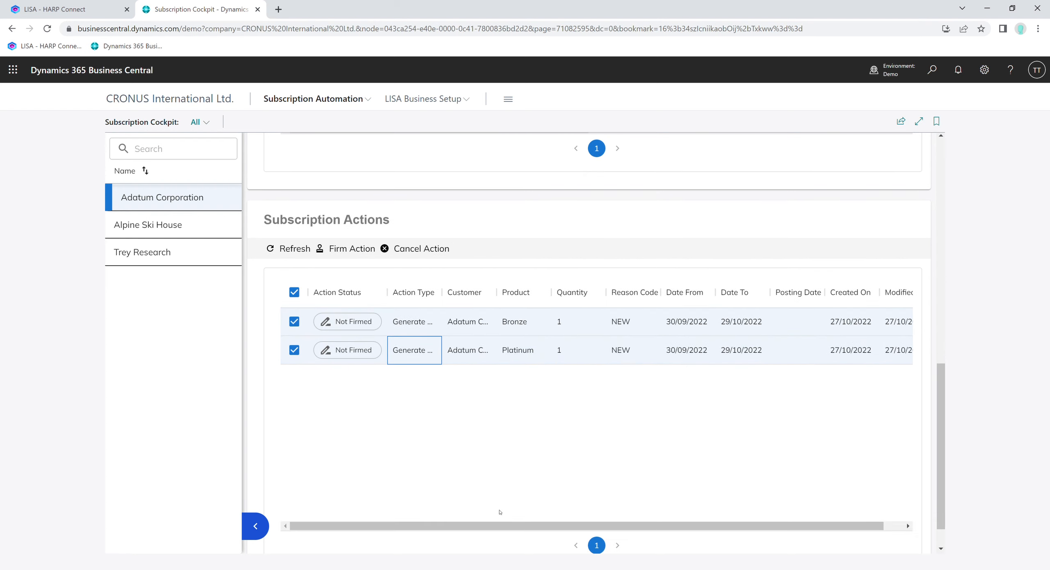
drag(493, 526, 547, 515)
scroll(692, 384, up, 2)
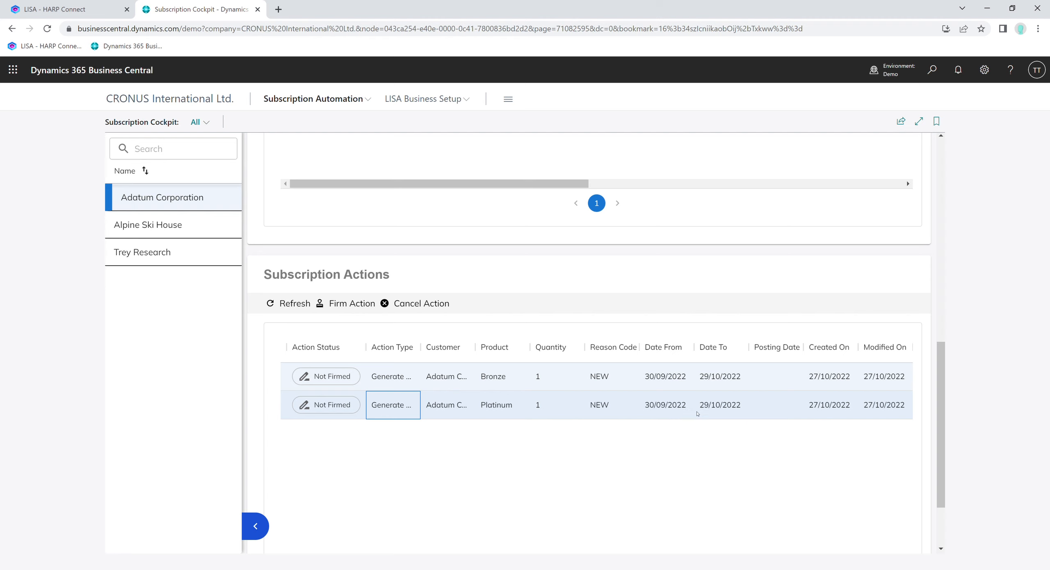
scroll(682, 455, up, 1)
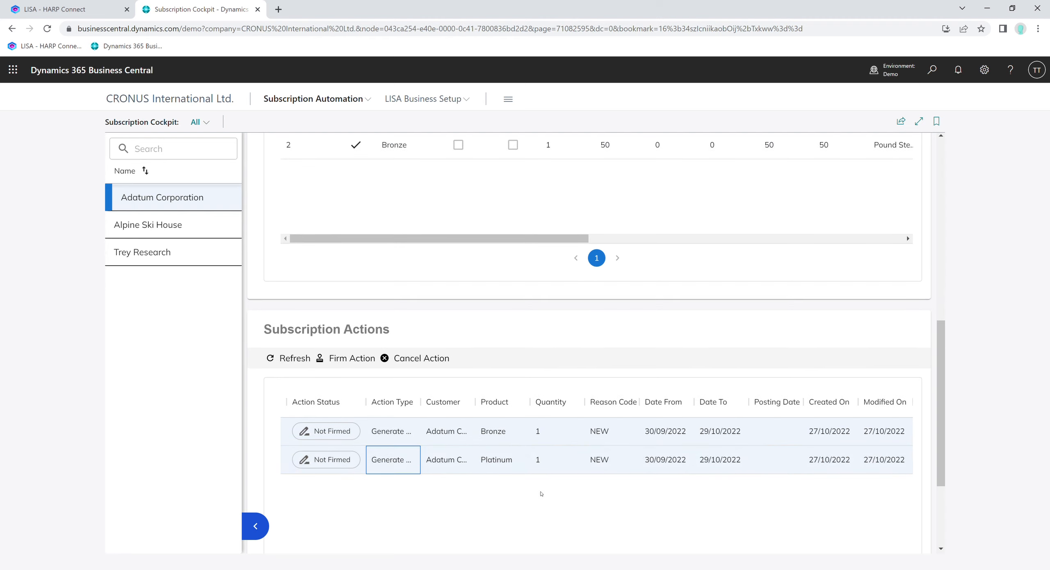
scroll(518, 498, up, 1)
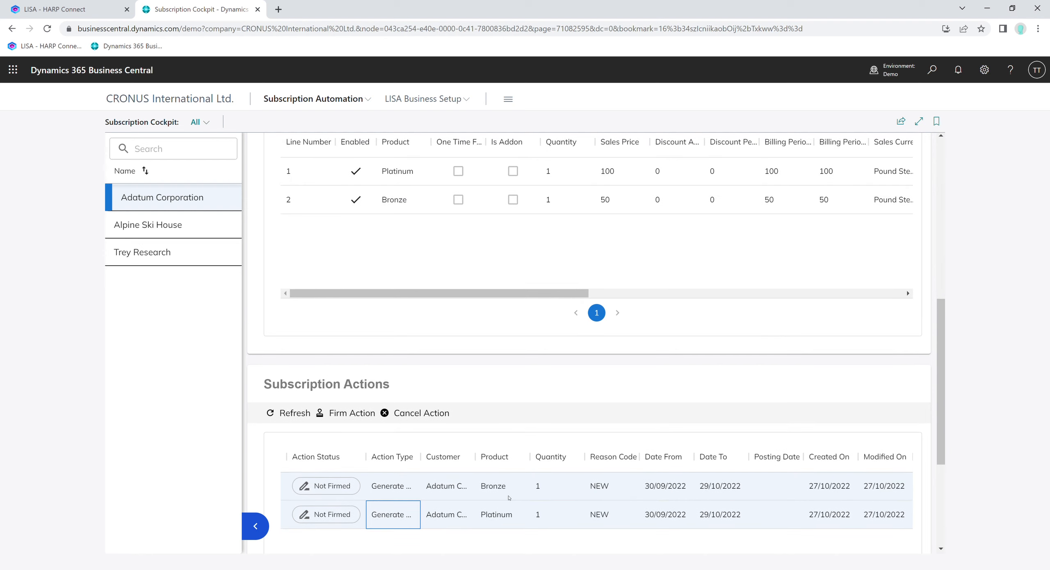
scroll(509, 497, up, 4)
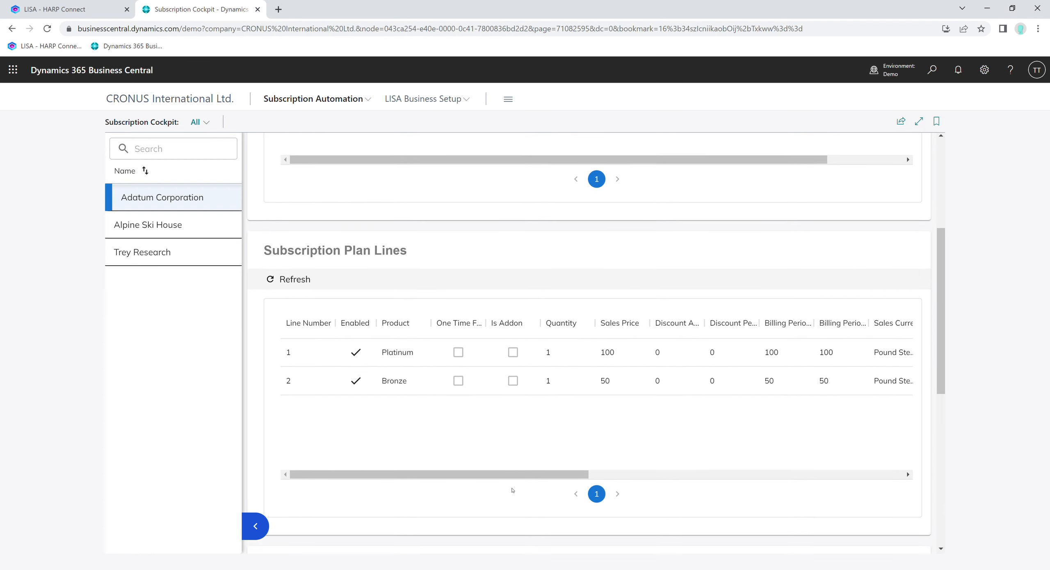
scroll(512, 491, down, 4)
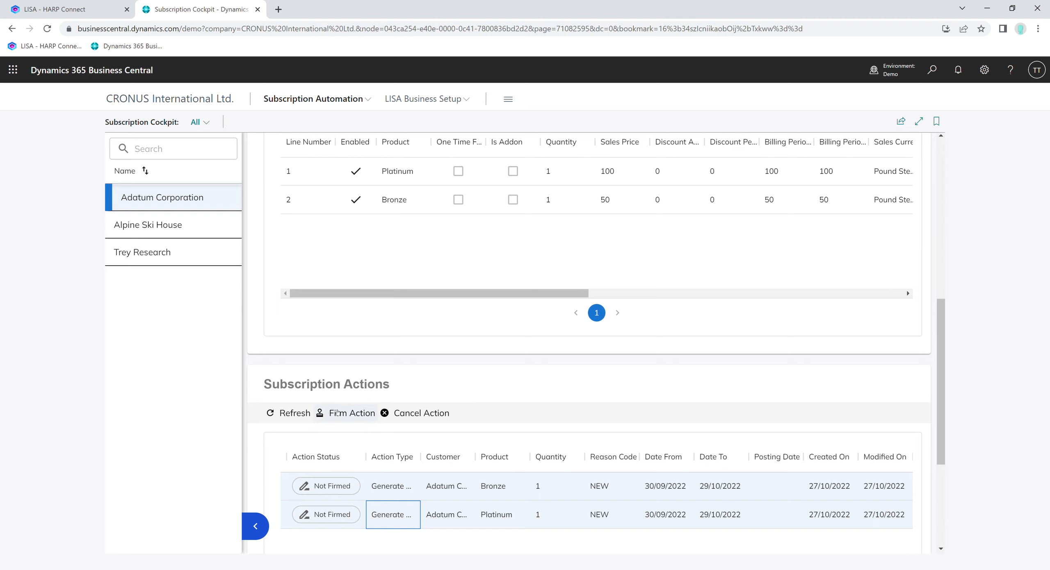
click(285, 494)
scroll(489, 519, down, 3)
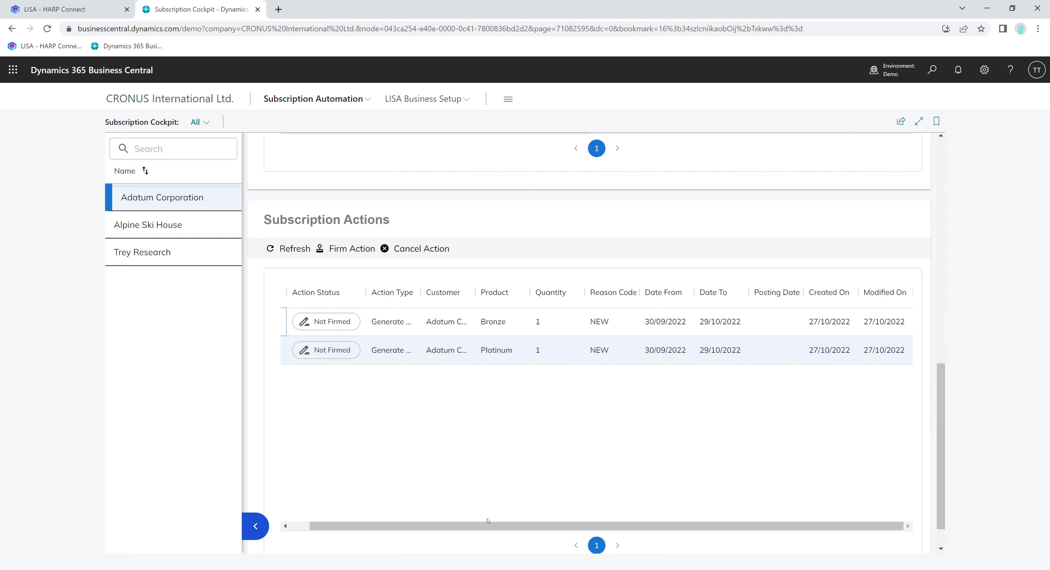
drag(492, 526, 471, 525)
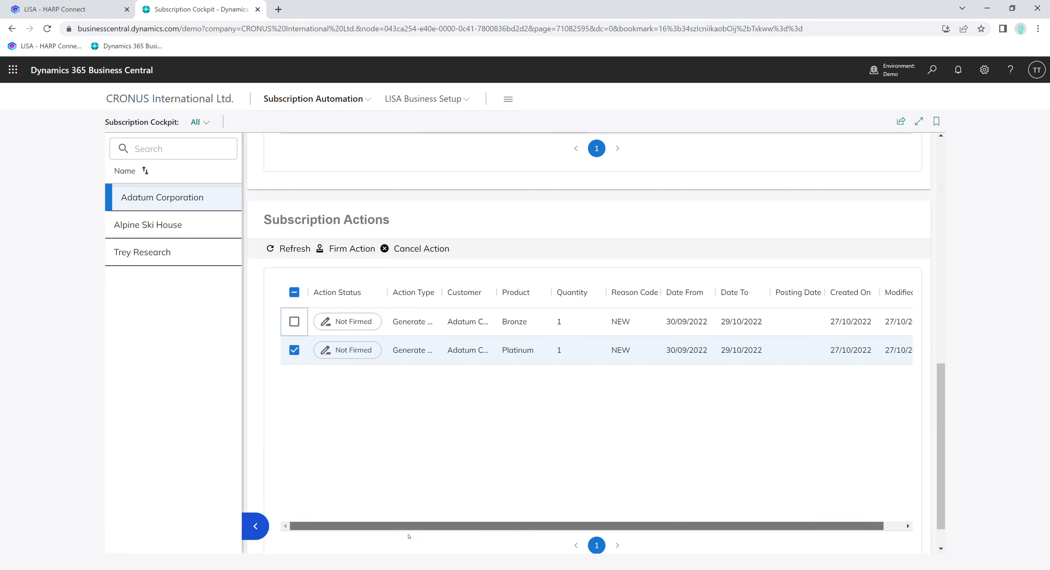
click(300, 325)
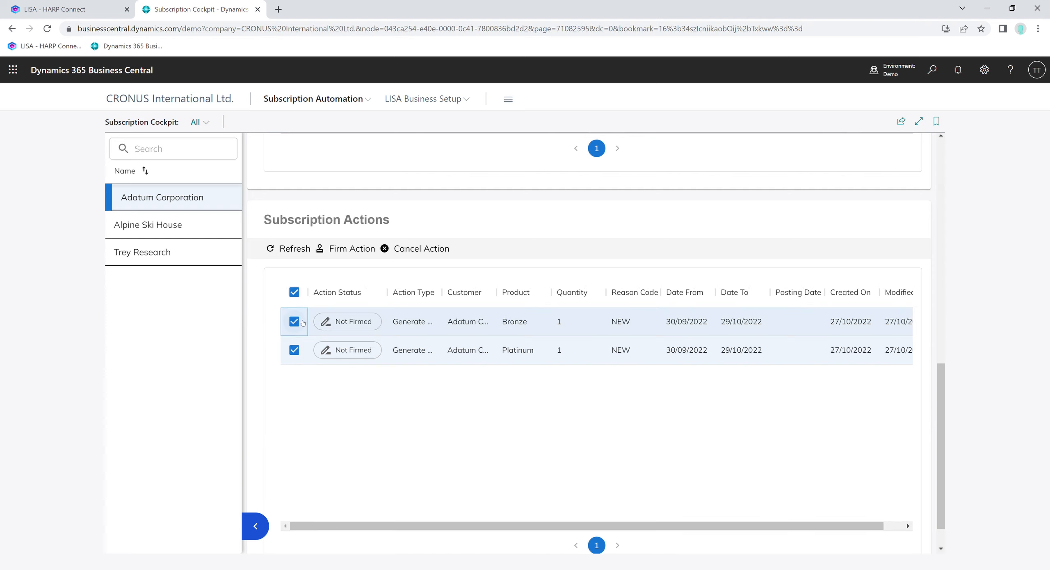
click(337, 246)
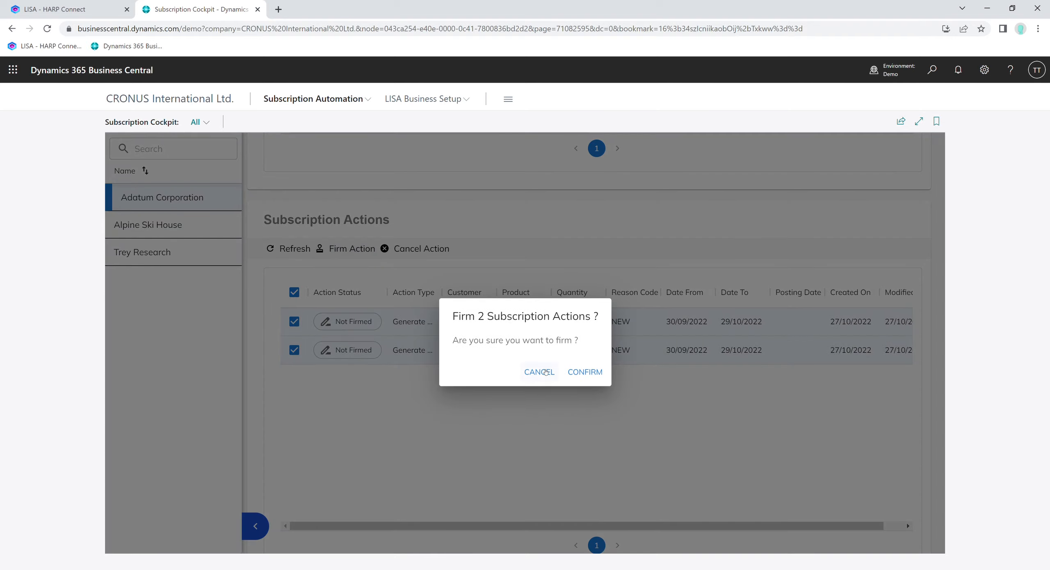
click(585, 372)
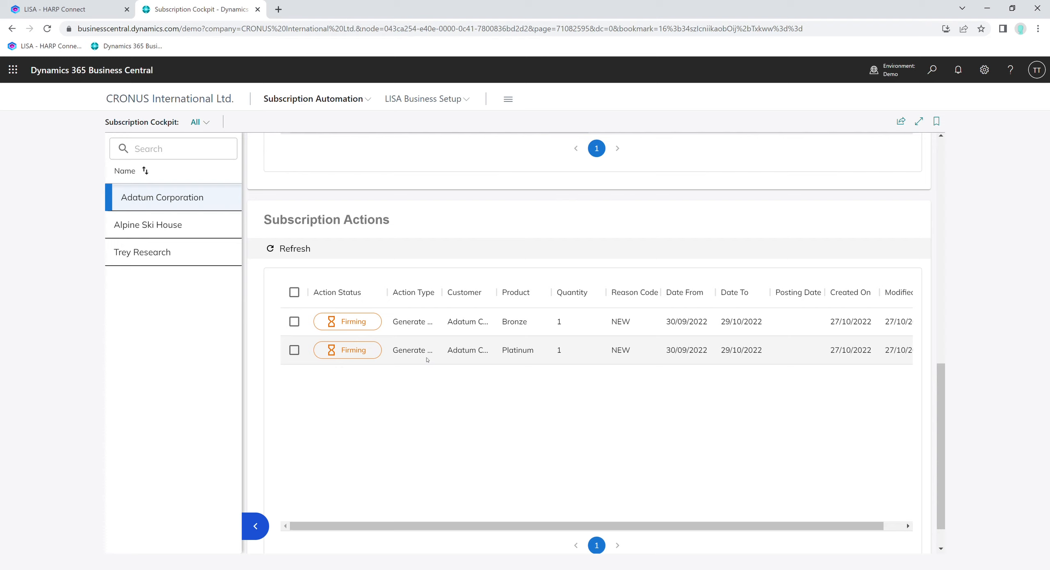
- Refresh the subscription actions list and select both firmed actions
scroll(426, 360, up, 1)
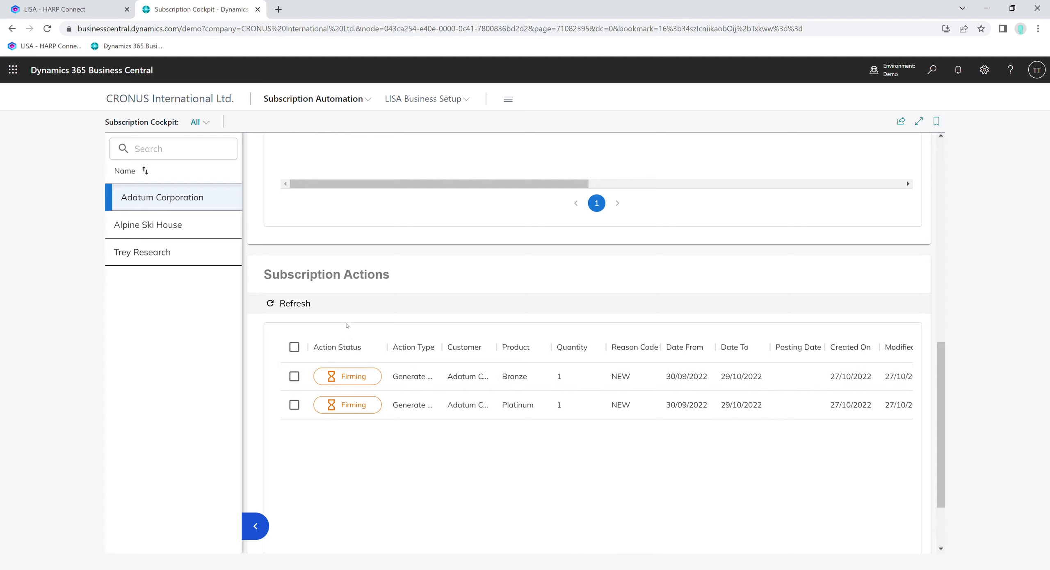
click(293, 301)
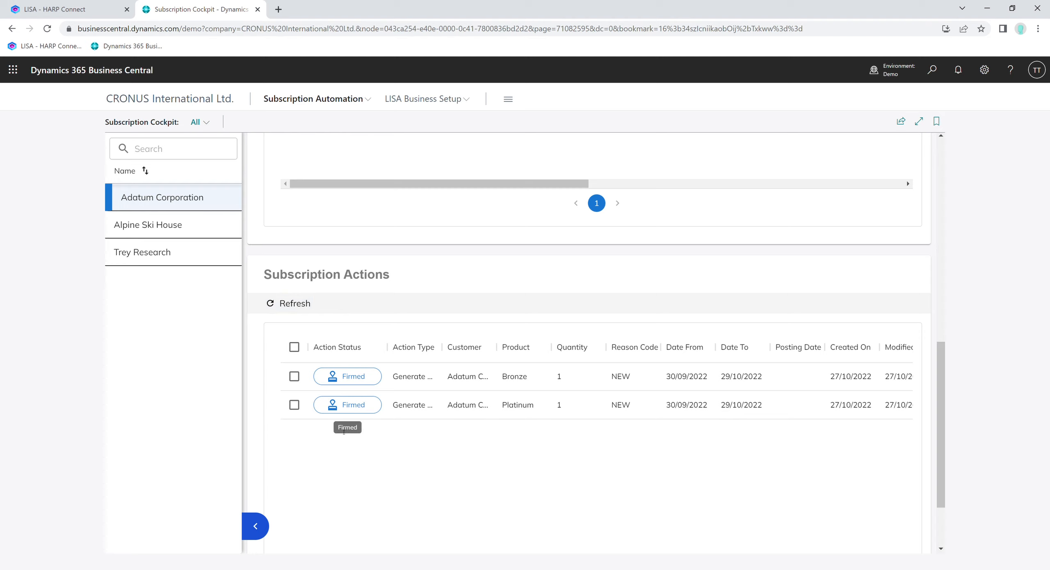
click(294, 347)
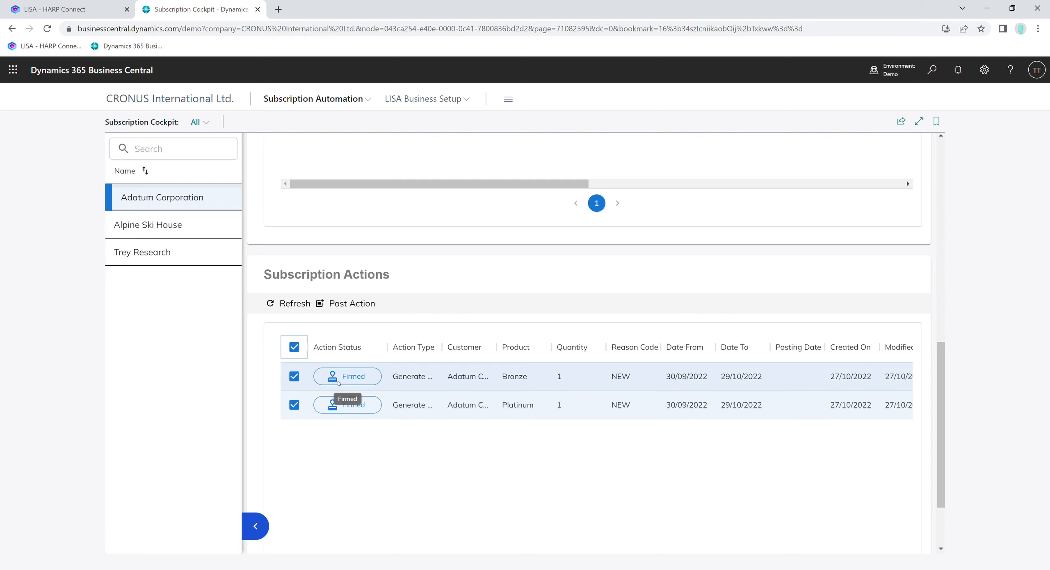
- Scroll through the plan lines and the firmed subscription actions' columns
scroll(411, 406, down, 2)
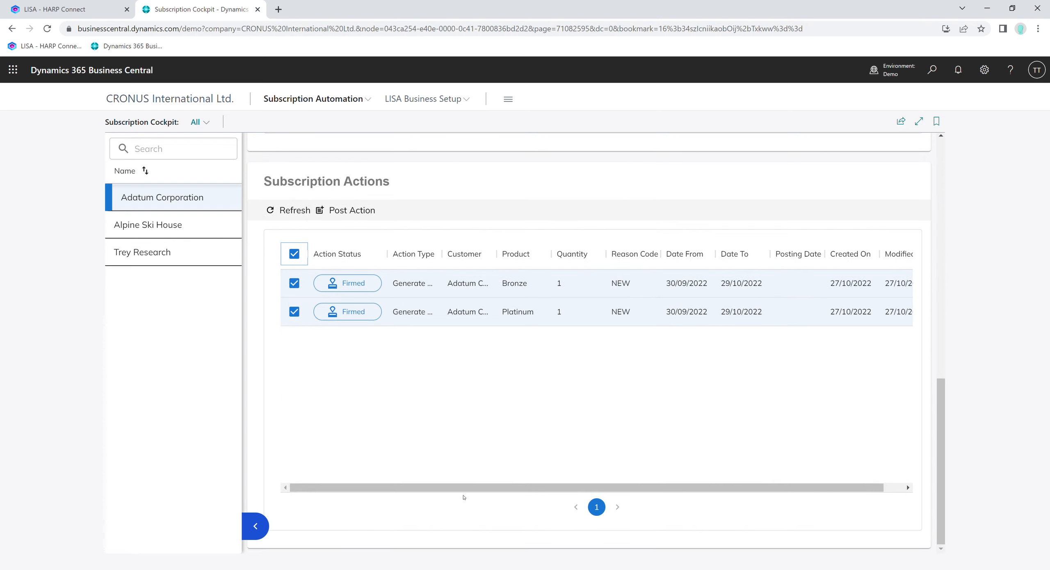
drag(467, 488, 623, 469)
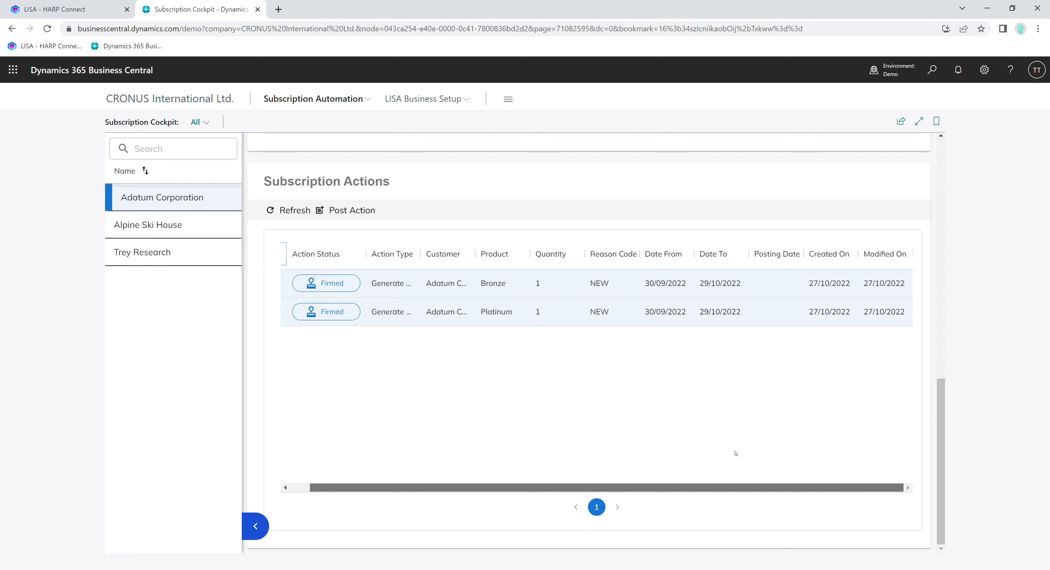
scroll(759, 436, up, 2)
scroll(660, 215, up, 3)
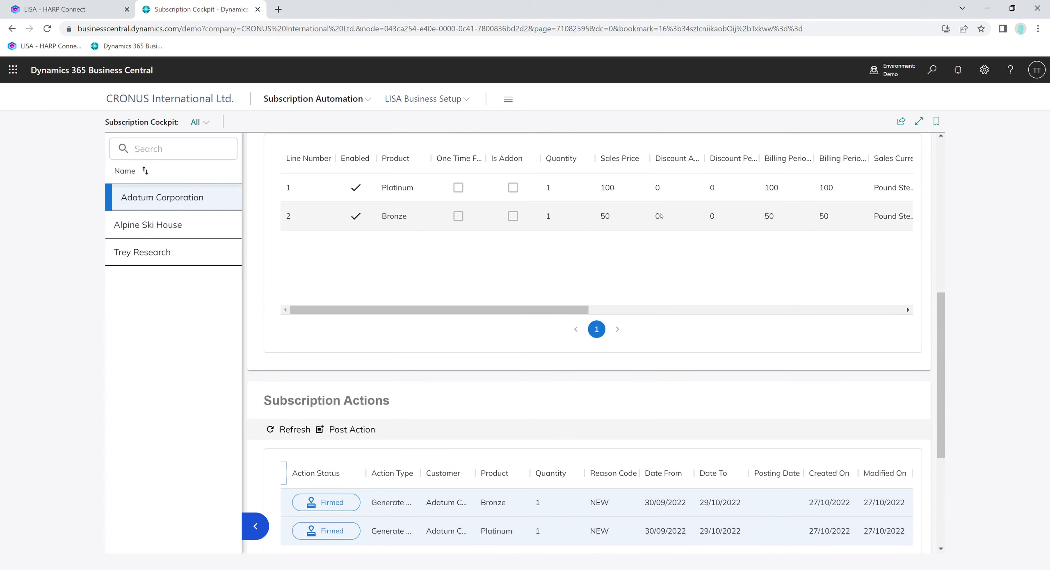
scroll(577, 254, down, 1)
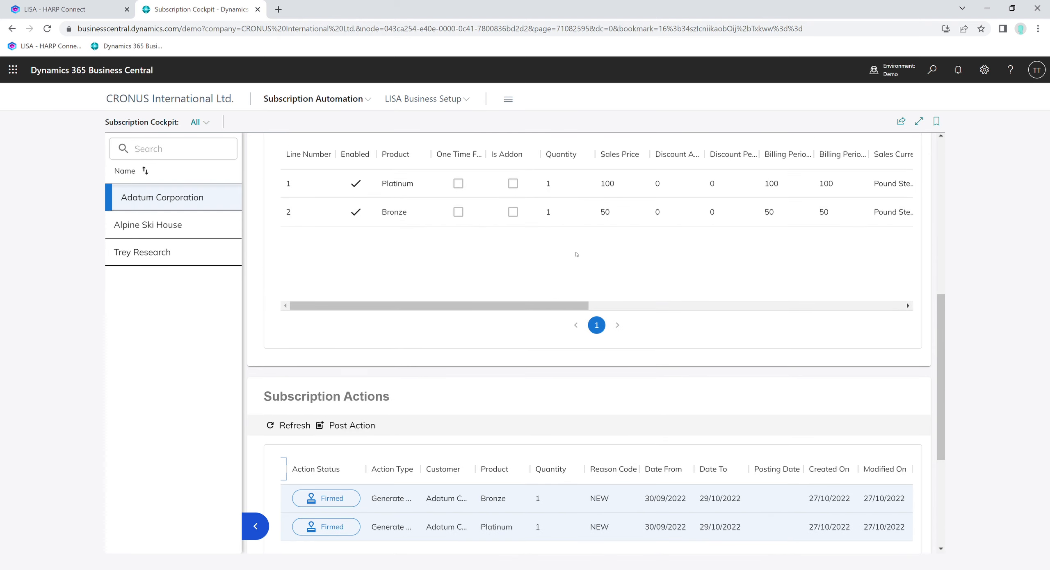
scroll(577, 254, down, 1)
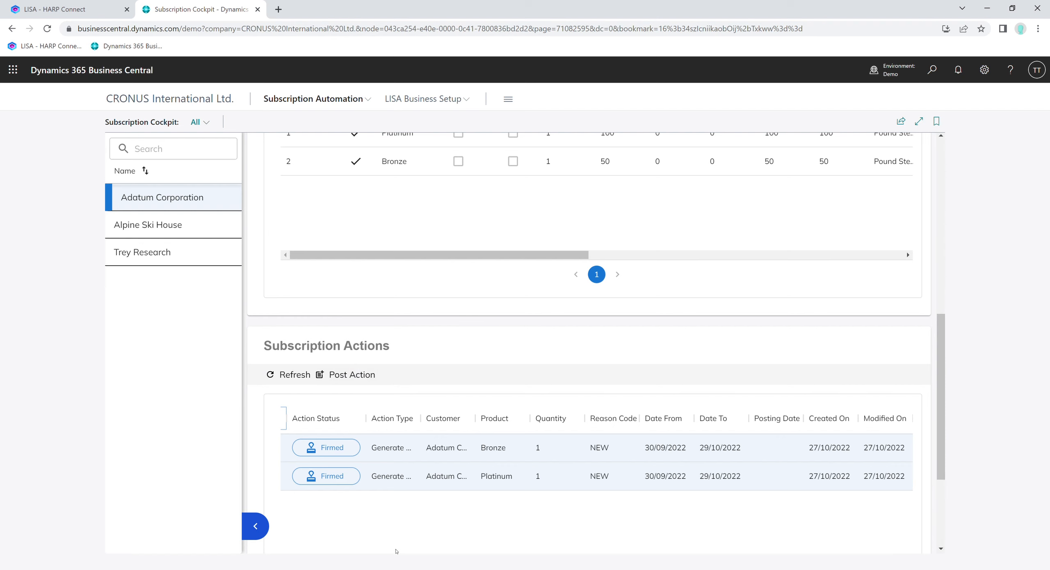
scroll(397, 365, down, 2)
drag(420, 540, 401, 541)
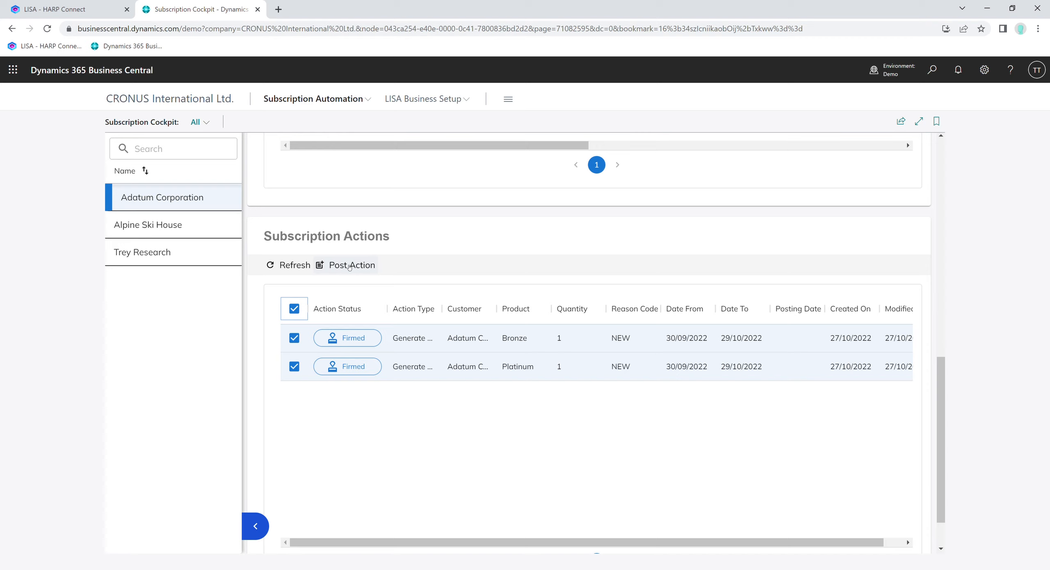
- Clear the selection and open the Bronze subscription action's details to review them, then close it
click(295, 309)
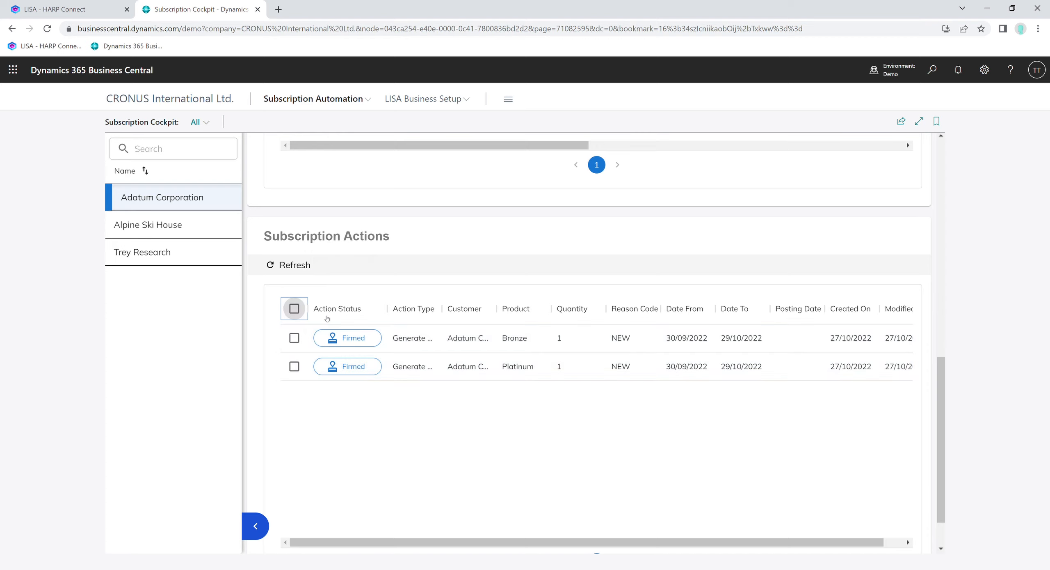
click(402, 338)
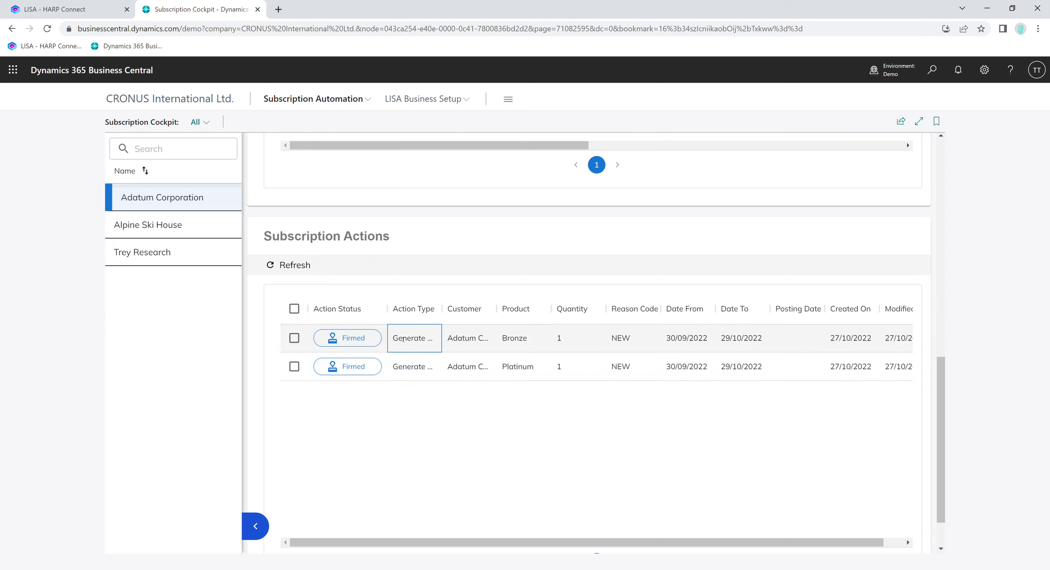
double_click(398, 336)
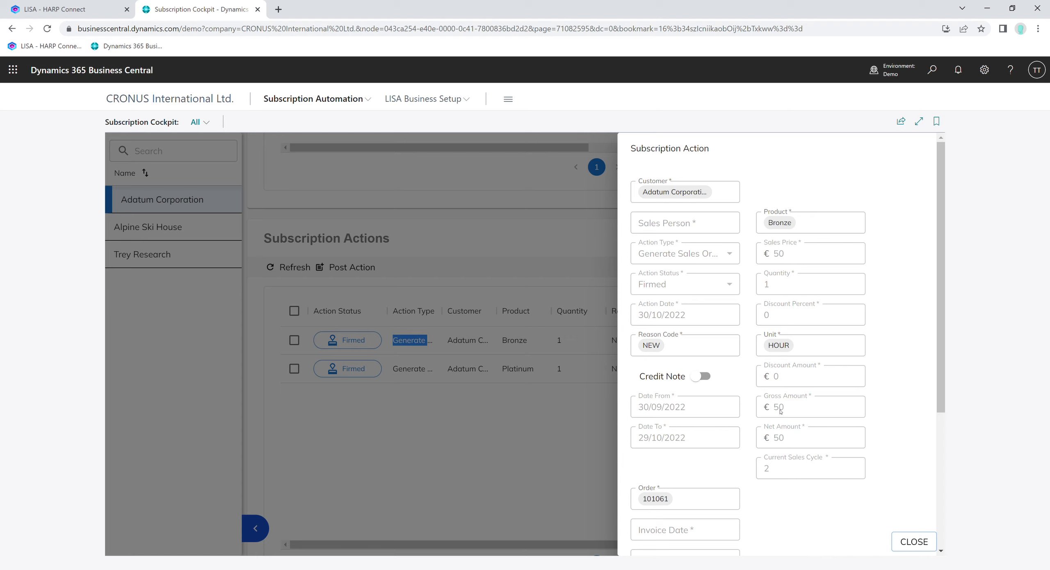
click(921, 539)
click(434, 373)
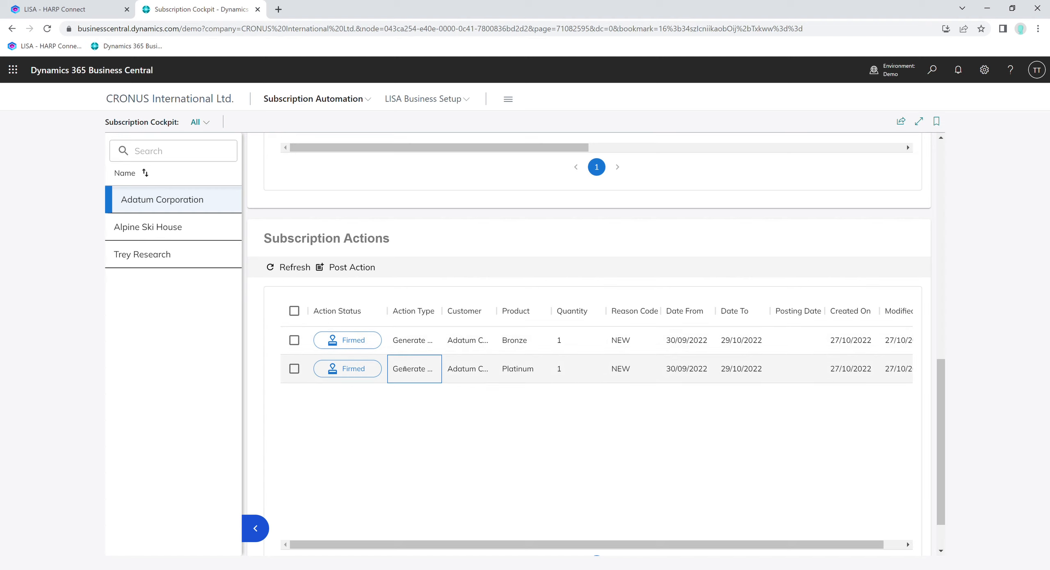
- Select both firmed subscription actions, post them with confirmation, and refresh the list
click(301, 309)
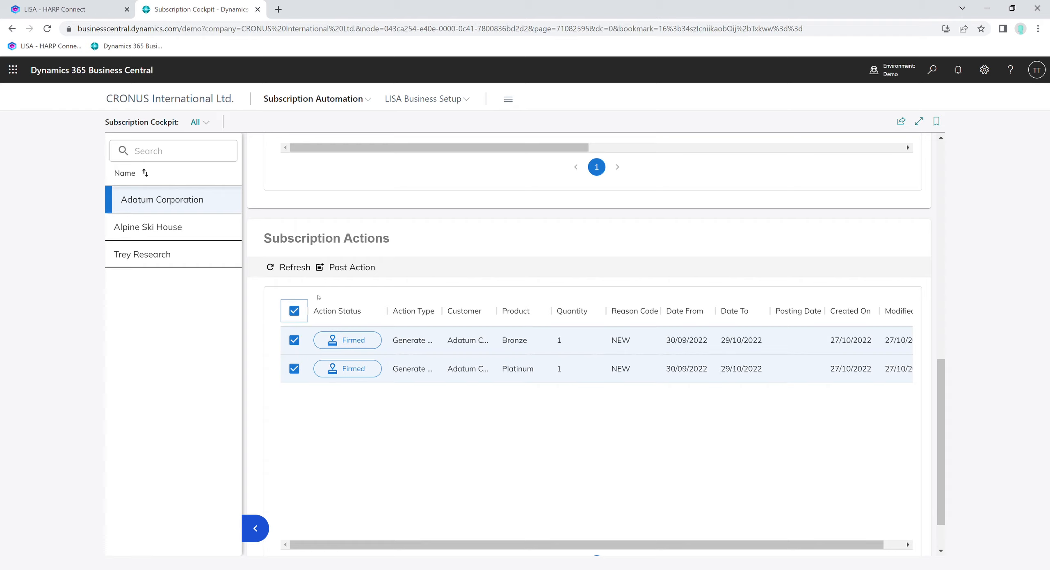
click(340, 265)
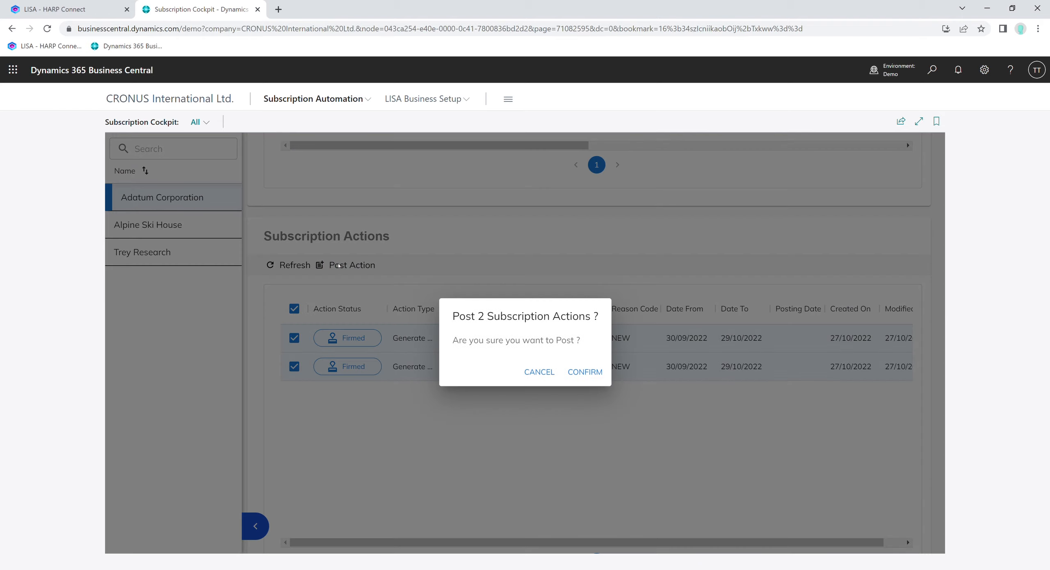
click(599, 374)
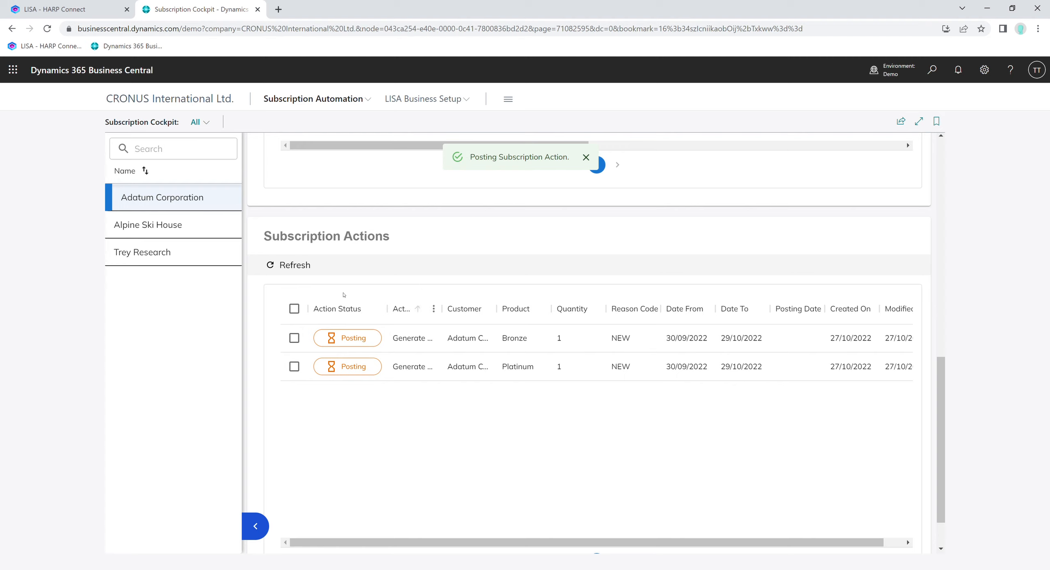
click(293, 265)
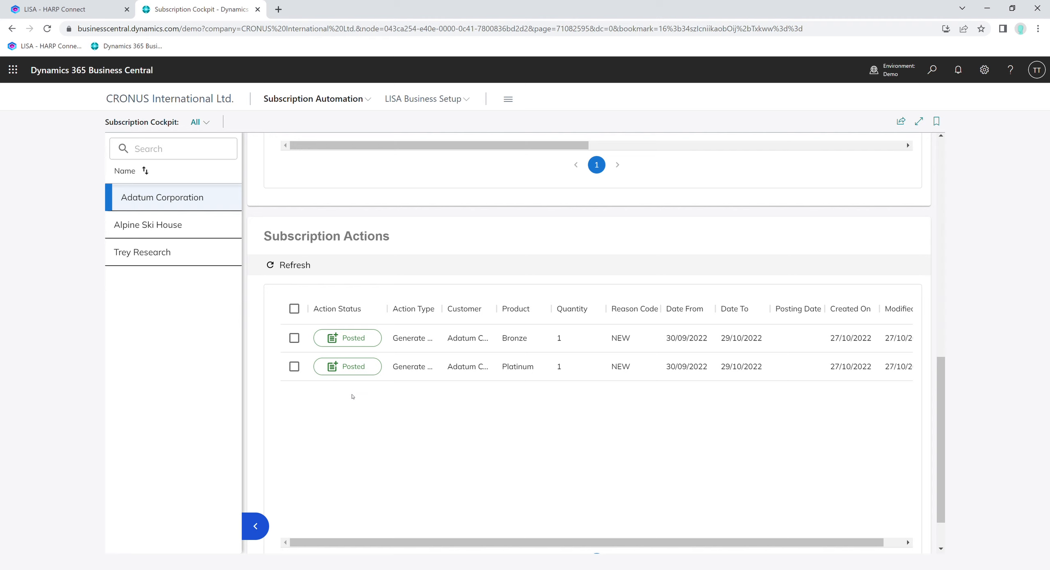
- Open the Subscription Sales Invoices list and select the Adatum Corporation invoice
scroll(352, 386, up, 3)
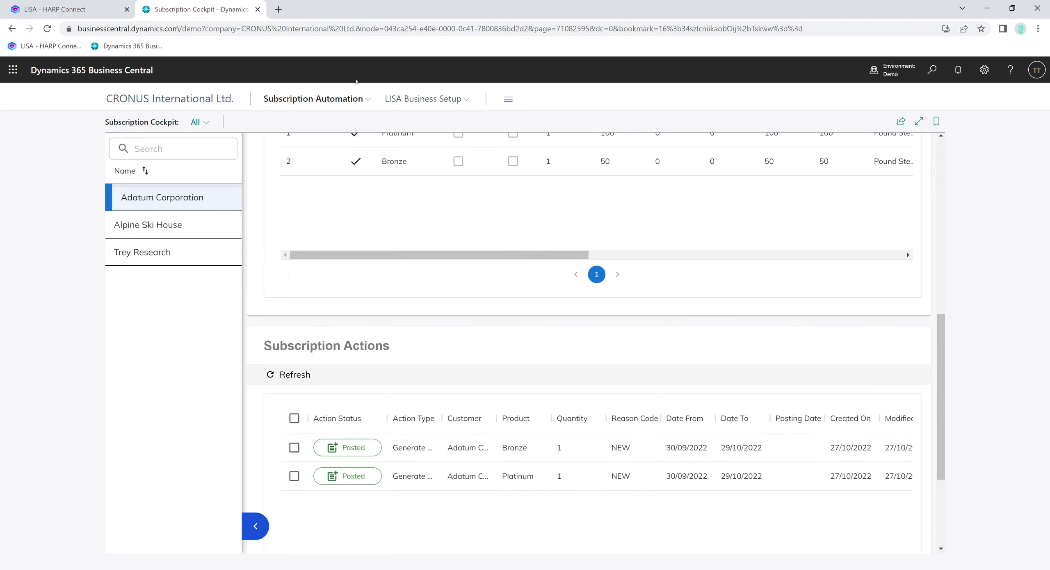
click(364, 102)
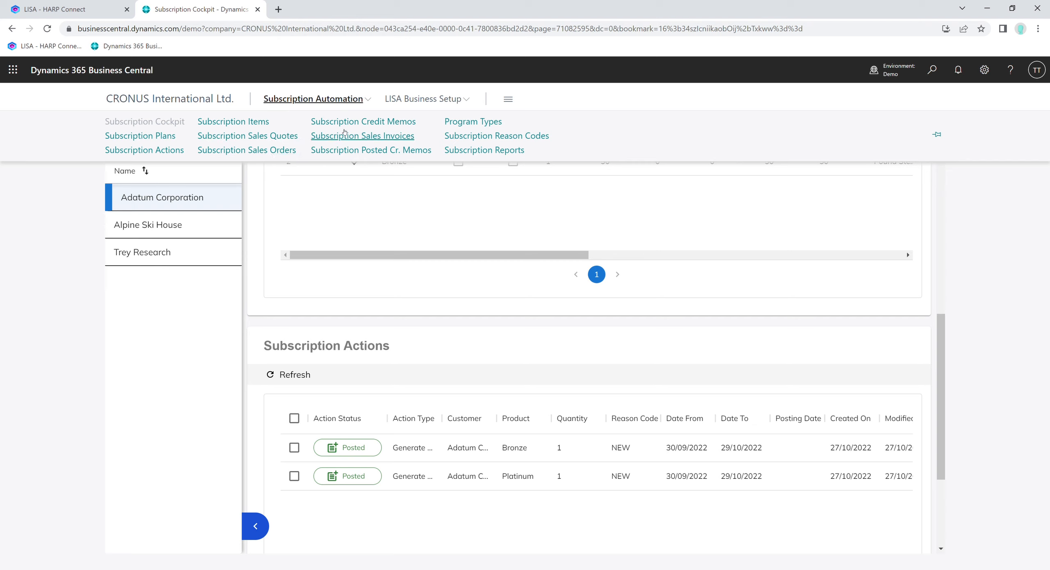
click(372, 134)
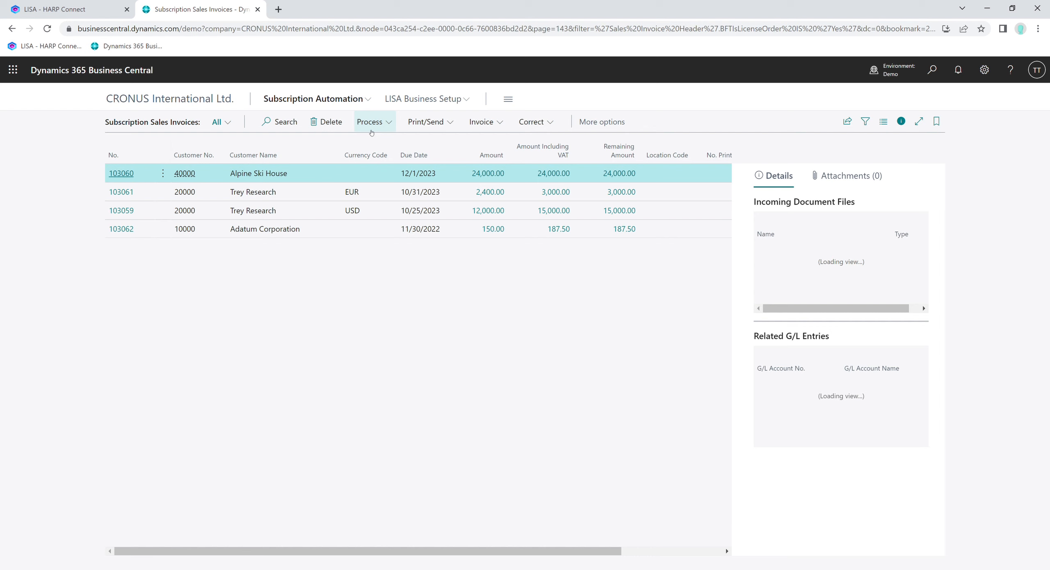
click(285, 229)
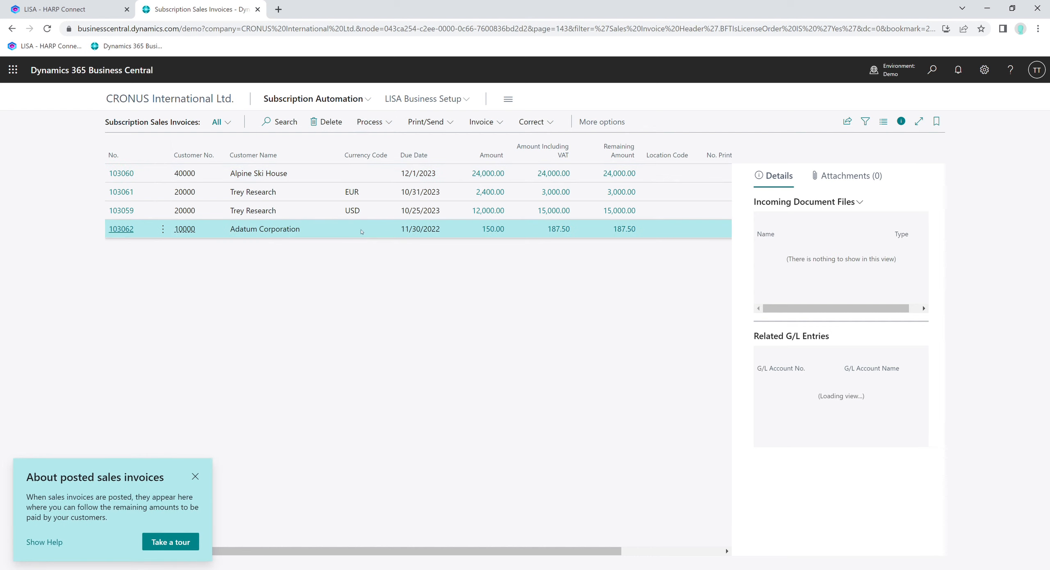